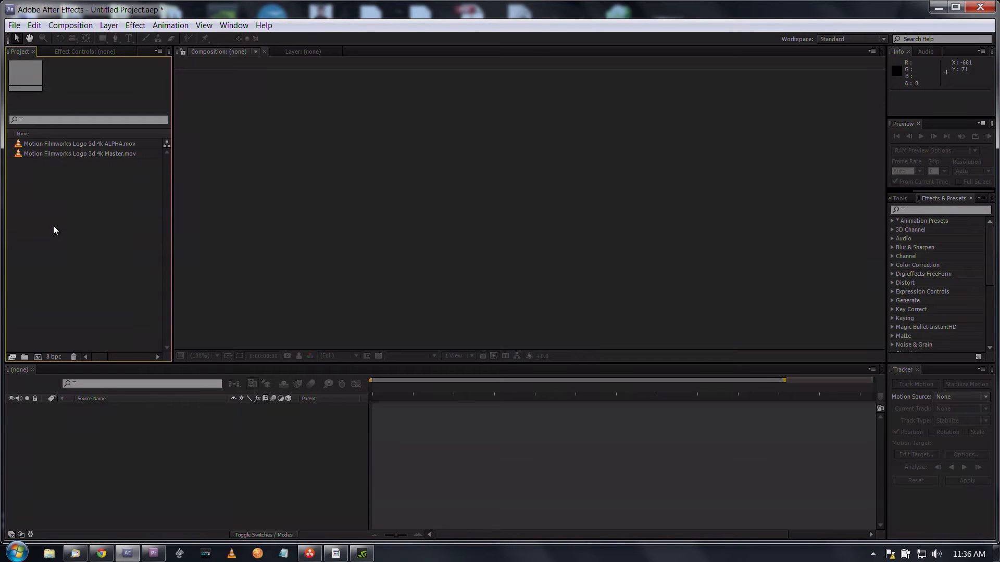
Step: Create a new composition from Motion Filmworks Logo 3d 4k Master.mov
left_click(19, 155)
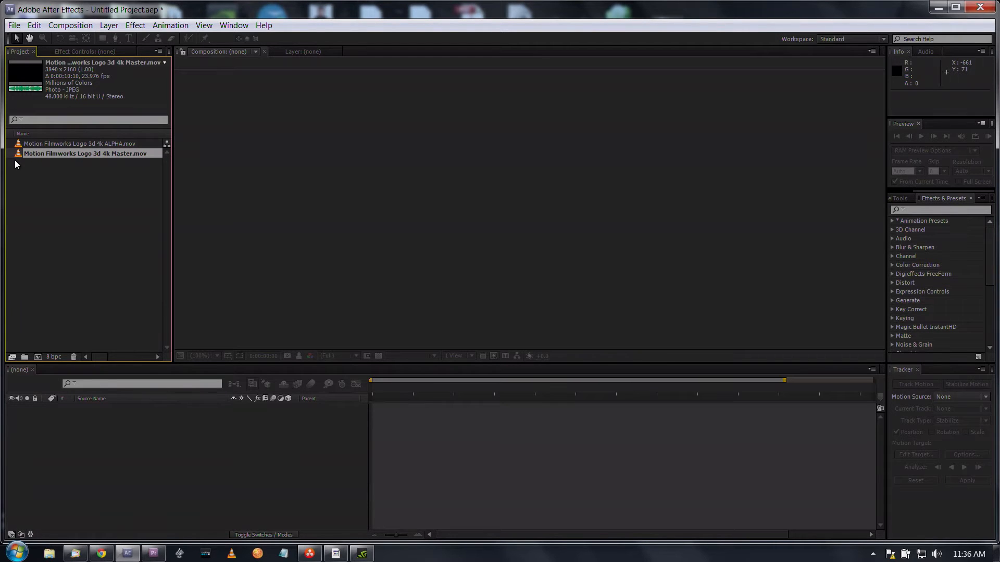
left_click_drag(18, 154, 36, 356)
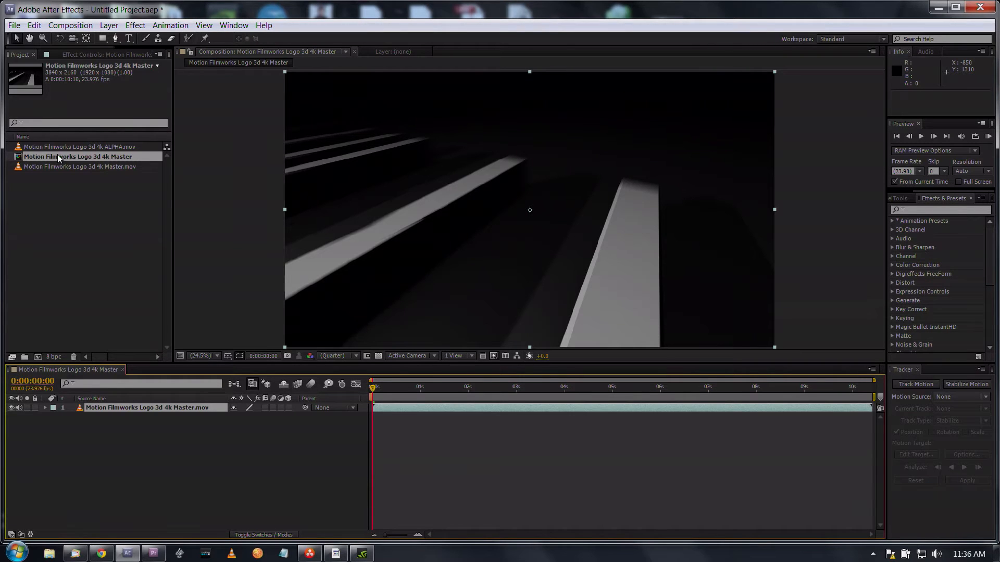
left_click(105, 147)
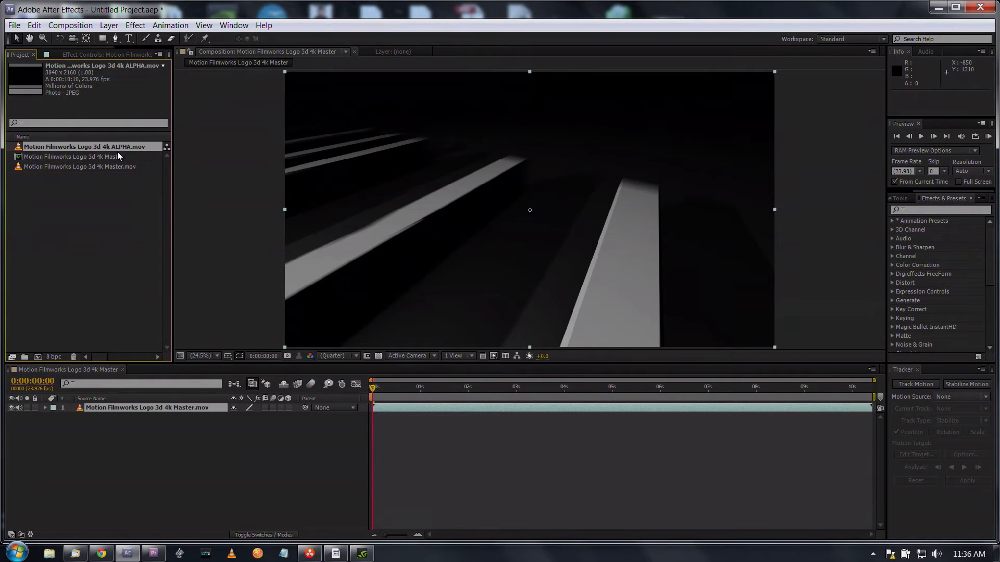
left_click(55, 196)
Step: Scrub the master clip to about 4 seconds and check its background against the transparency grid
left_click(376, 387)
mouse_move(382, 393)
left_mouse_down()
mouse_move(523, 403)
mouse_move(589, 372)
mouse_move(493, 392)
mouse_move(360, 392)
mouse_move(392, 393)
left_mouse_up()
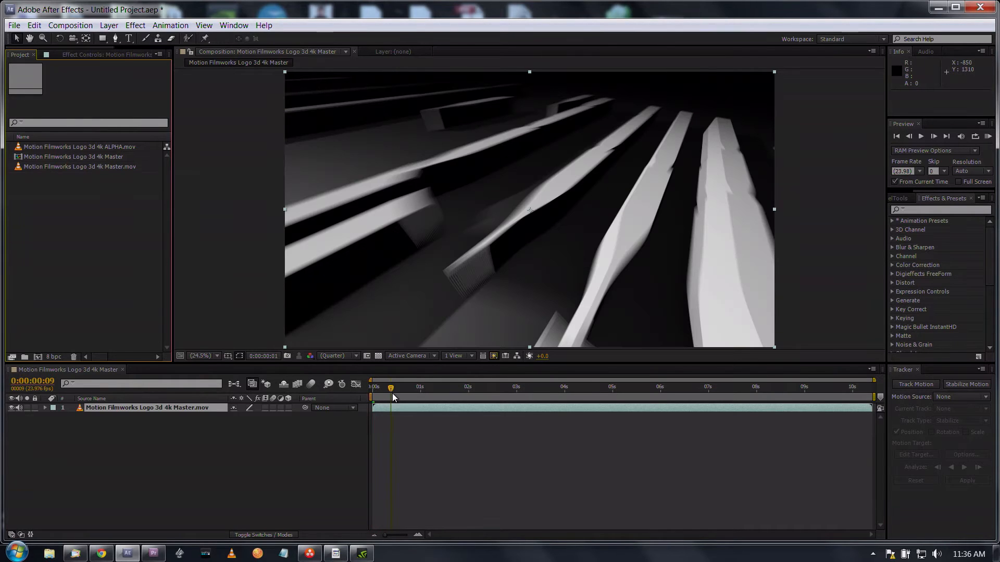
left_click(379, 357)
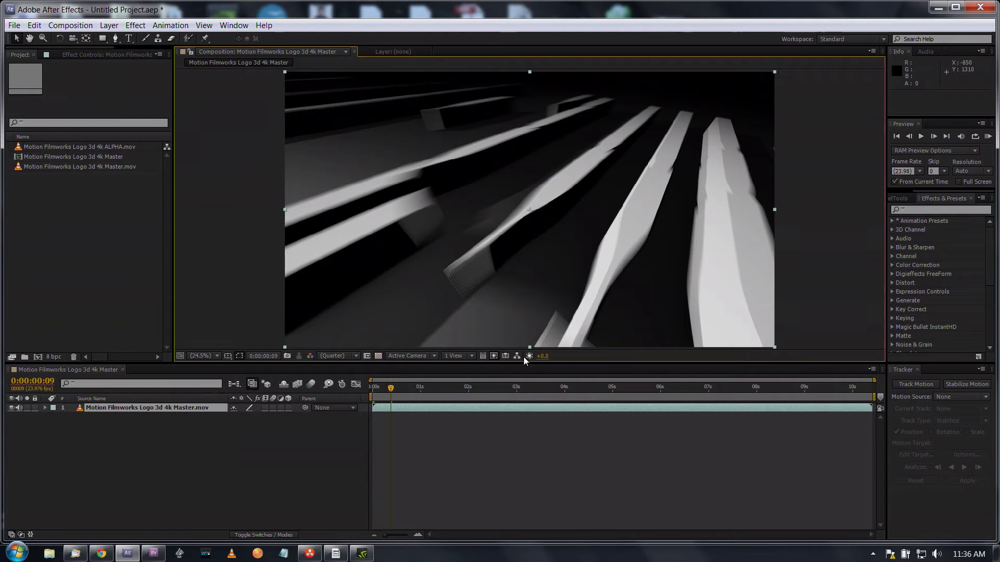
left_click(562, 386)
left_click(379, 361)
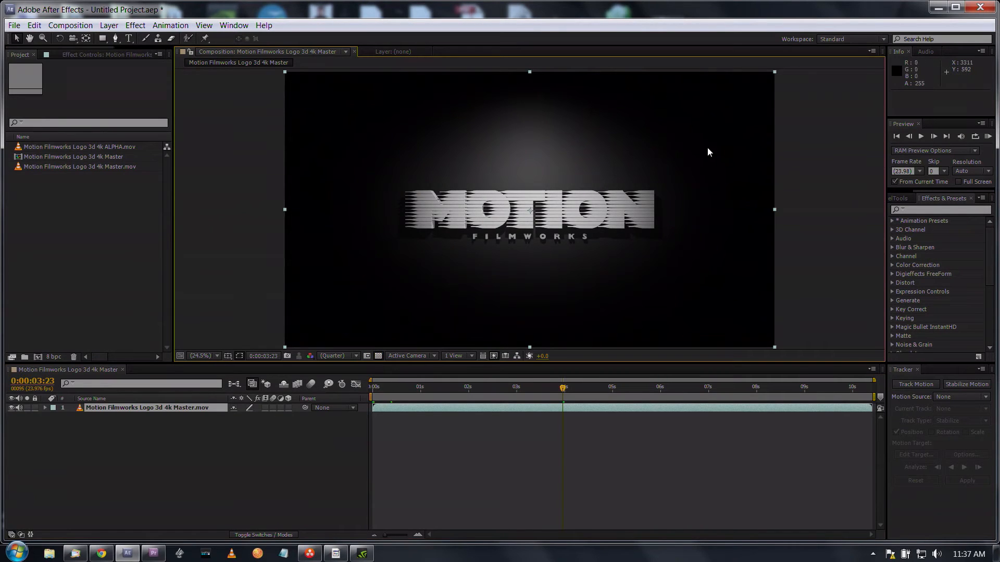
Step: Add Motion Filmworks Logo 3d 4k ALPHA.mov above the master layer and scrub through its black-and-white matte
left_click_drag(17, 149, 77, 409)
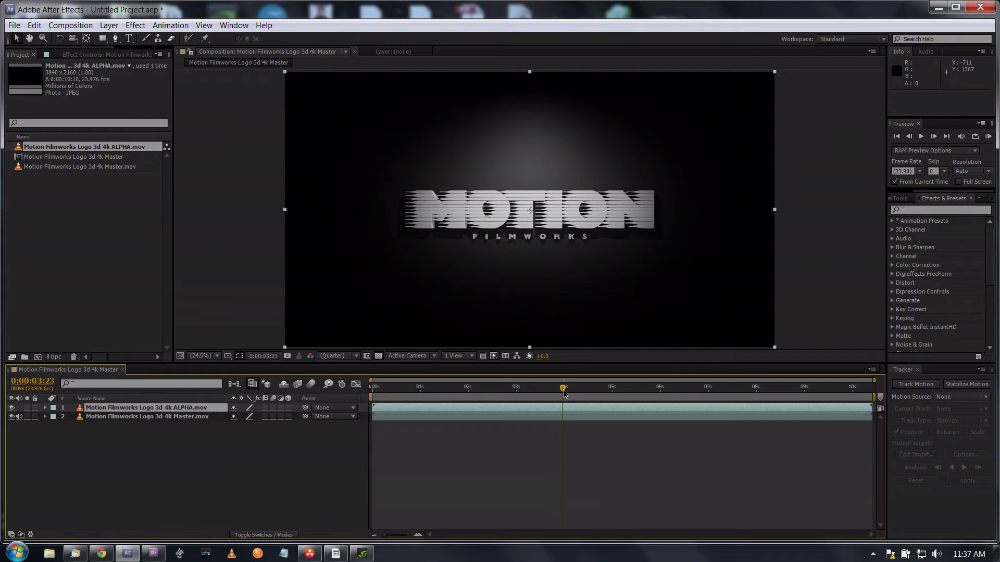
left_click_drag(518, 396, 477, 406)
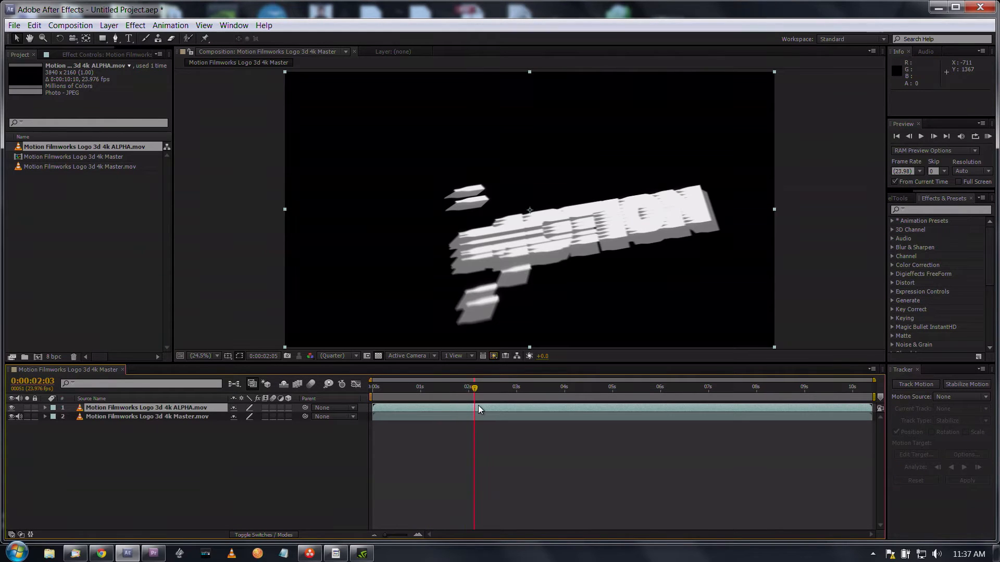
left_click(514, 386)
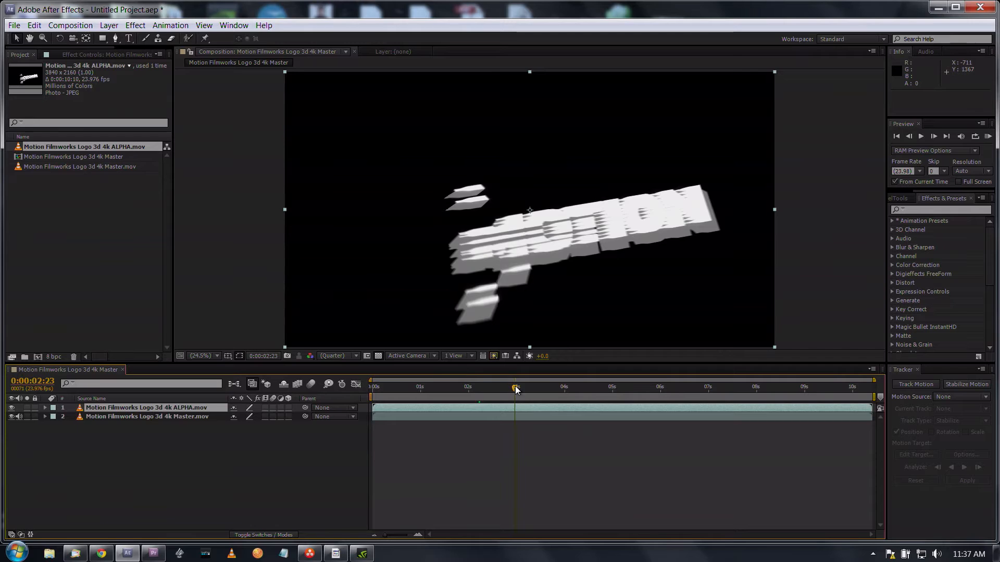
left_click(552, 387)
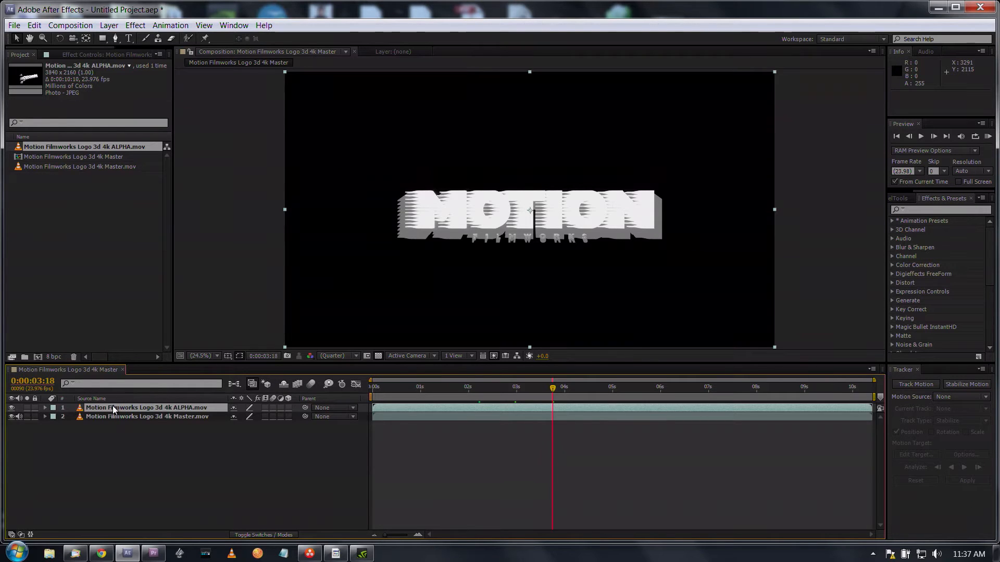
Step: Show the layers' track matte settings and set the master layer to Luma Matte using the ALPHA.mov layer
key("F4")
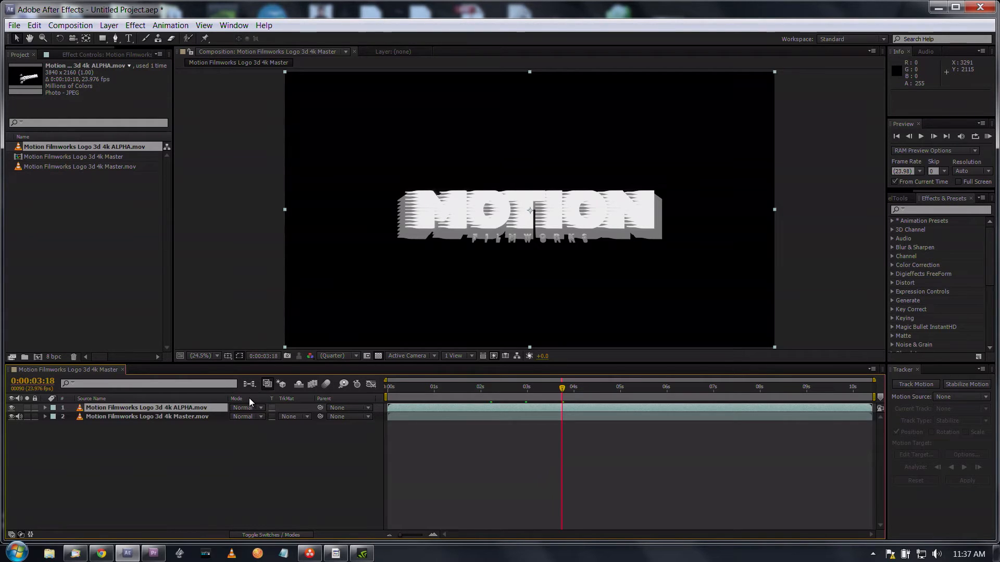
key("F4")
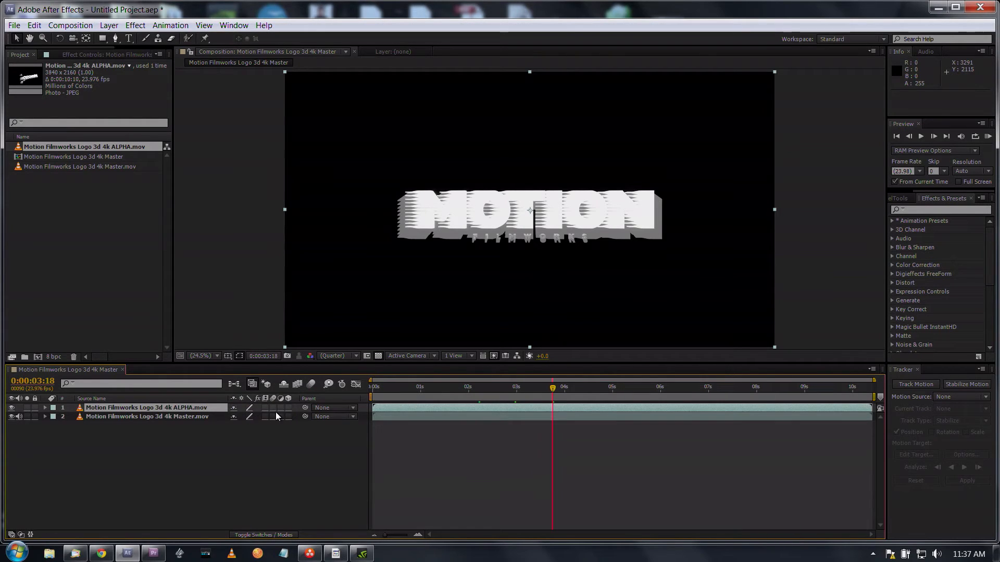
key("F4")
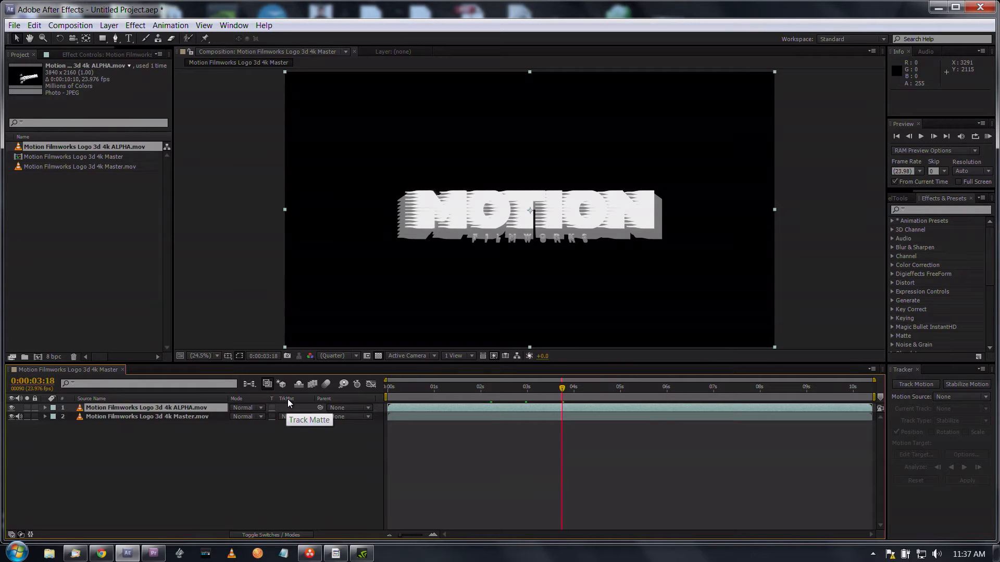
left_click(202, 418)
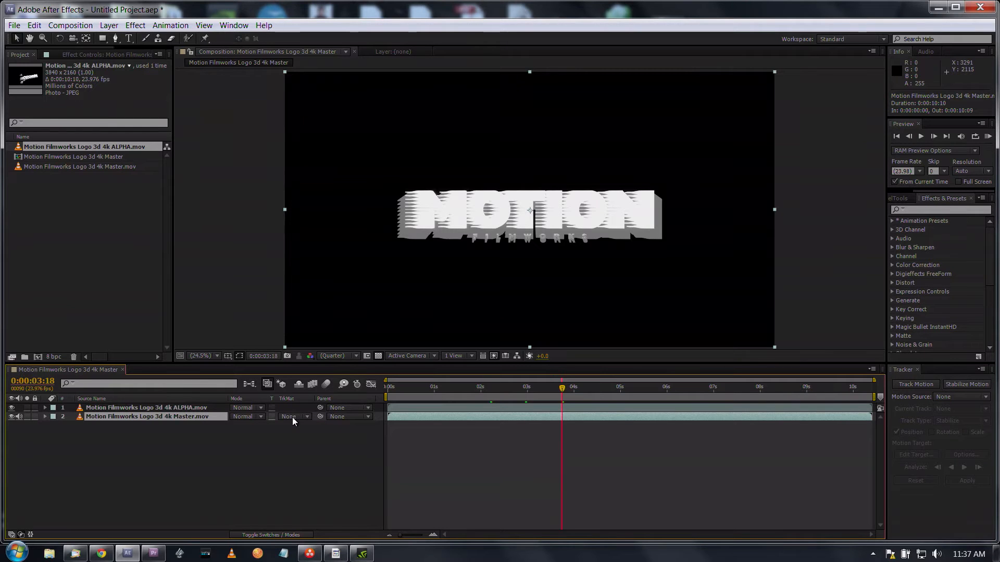
left_click(213, 407)
left_click(215, 417)
left_click(306, 418)
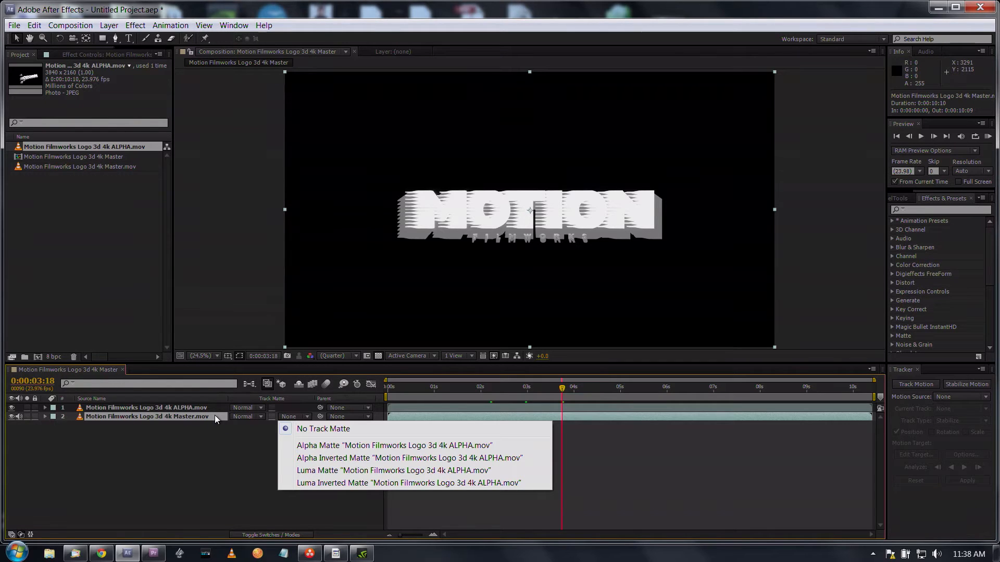
left_click(389, 471)
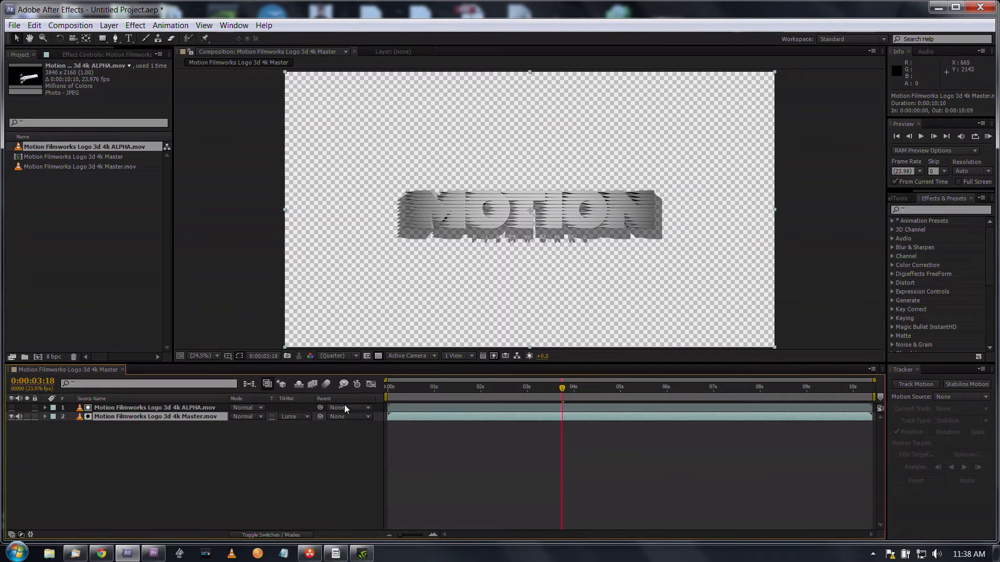
Step: Inspect the matted logo up close and at 0:00:05:05, comparing it with the transparency grid off and on
scroll(396, 285, "up", 3)
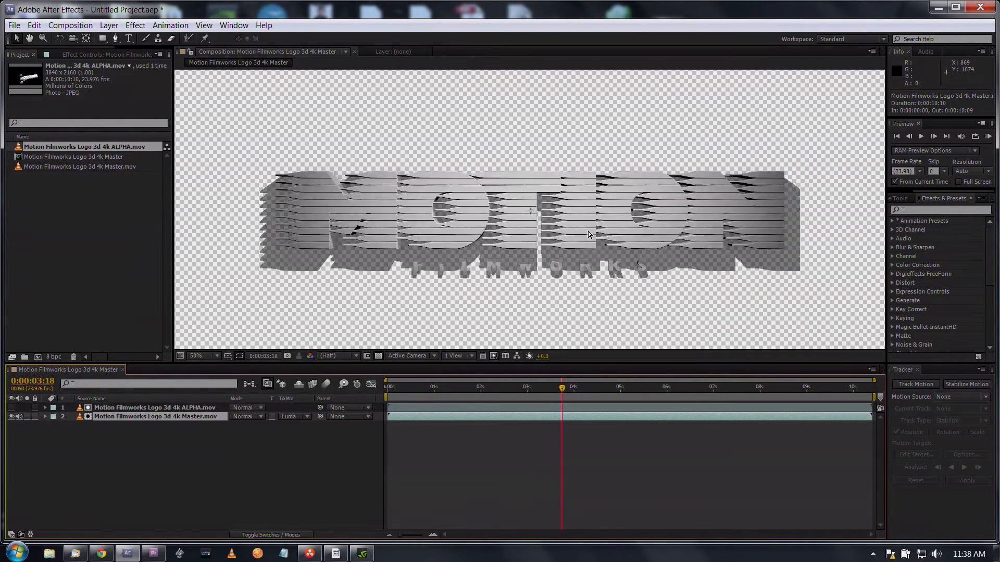
scroll(588, 230, "down", 2)
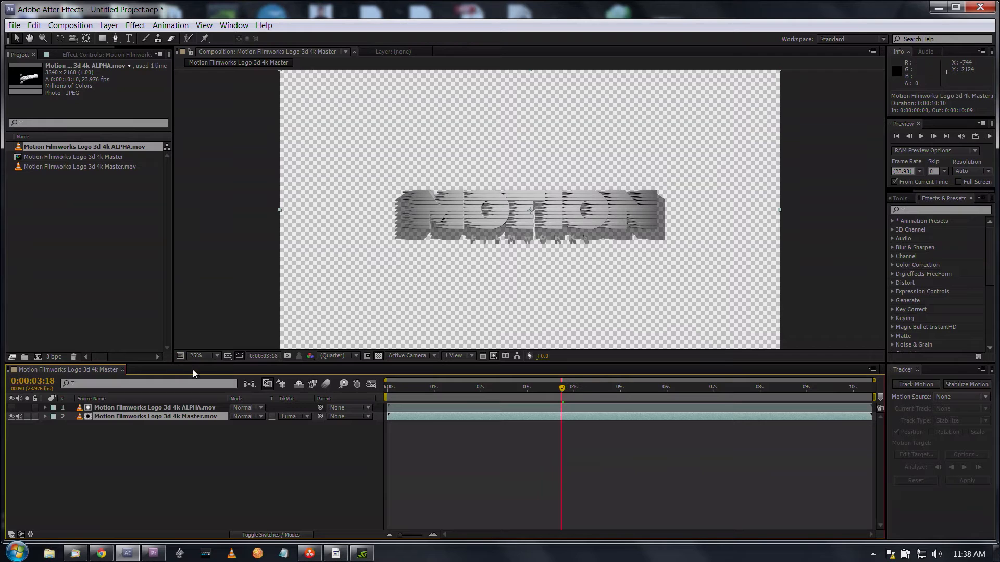
left_click(378, 356)
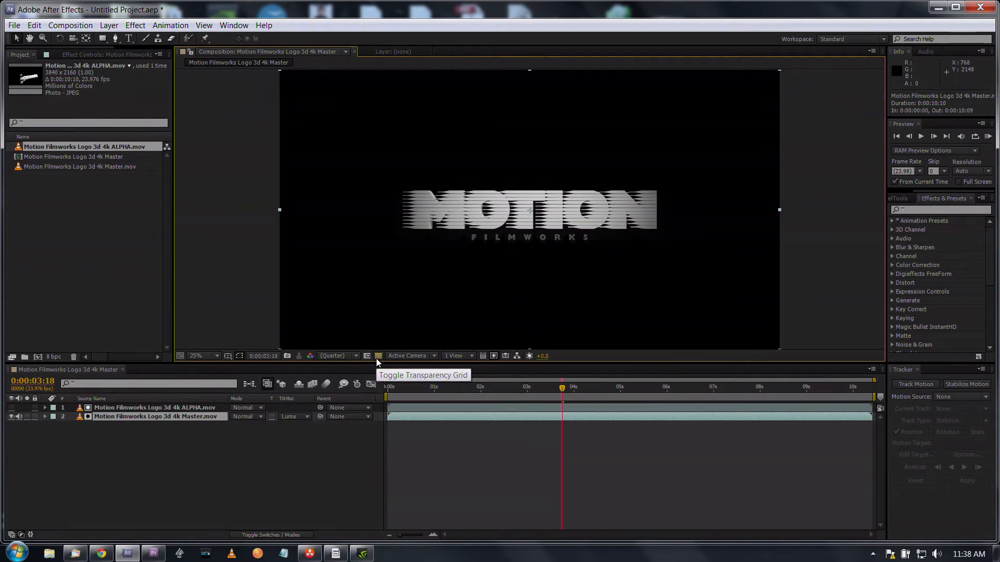
left_click(610, 388)
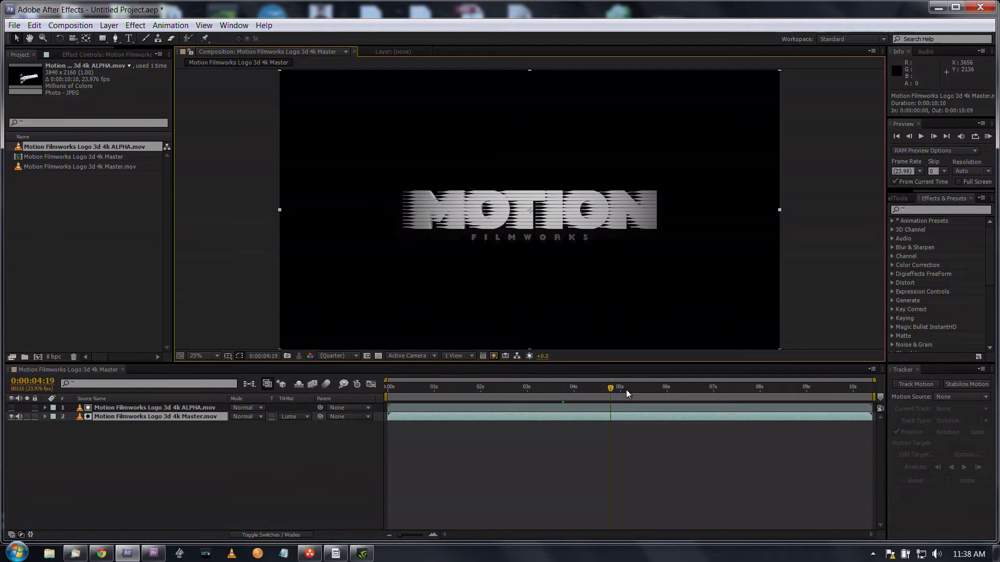
left_click(630, 389)
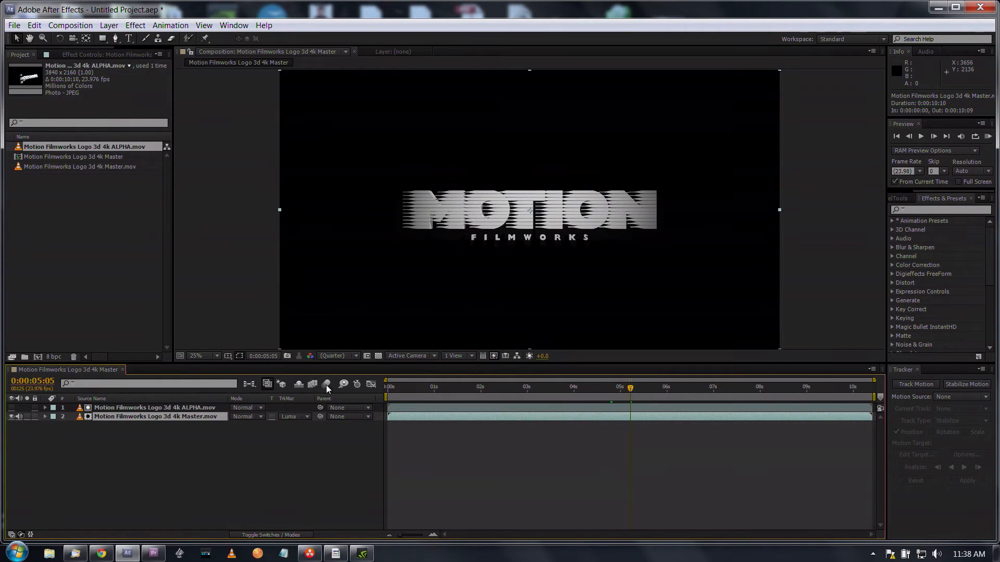
left_click(378, 357)
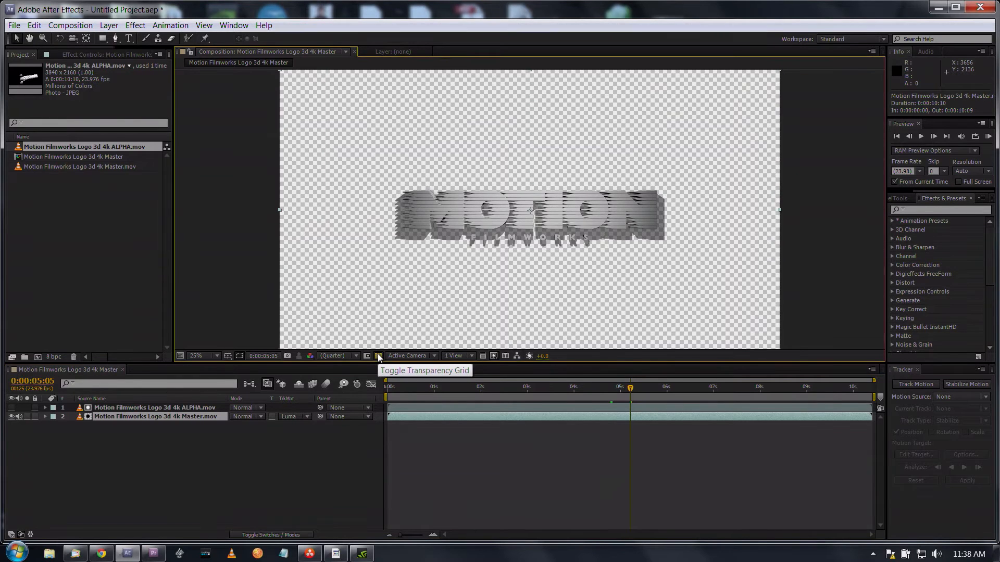
left_click(378, 356)
left_click(378, 356)
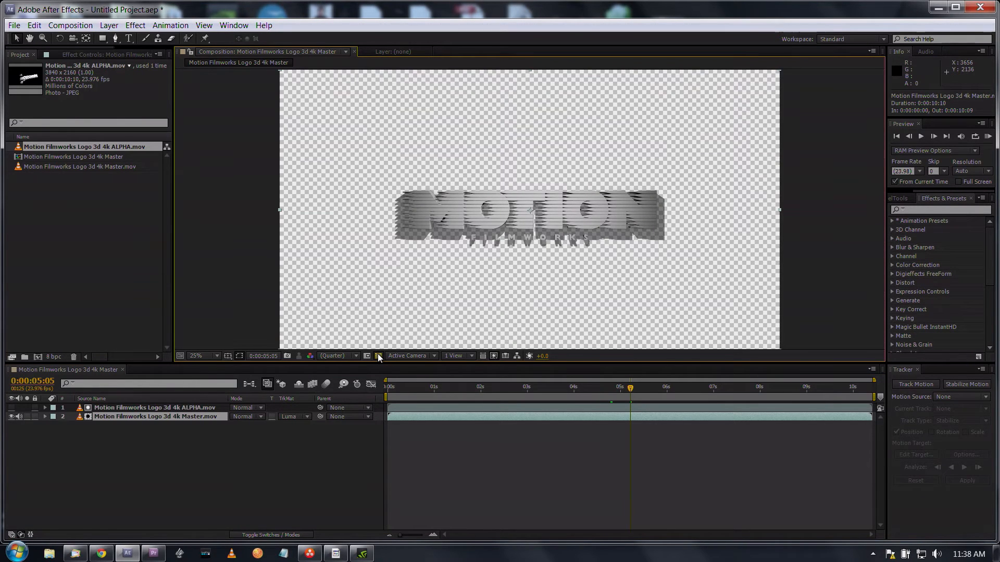
Step: Create a 3840 x 2160 red solid (FF0000) and place it beneath the master layer as the logo's background
left_click(108, 29)
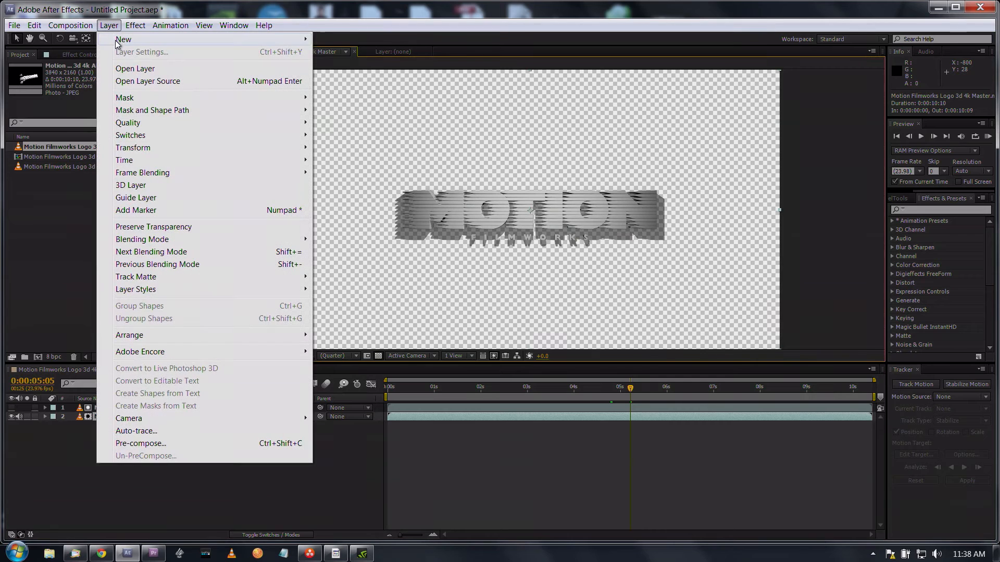
mouse_move(230, 36)
left_click(347, 54)
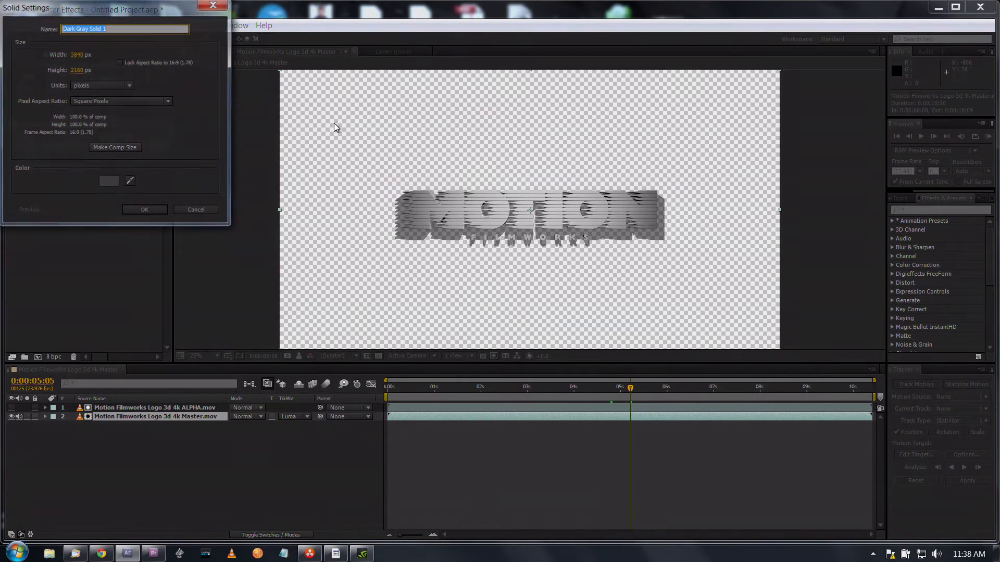
left_click(114, 177)
type("FF0000")
left_click(238, 25)
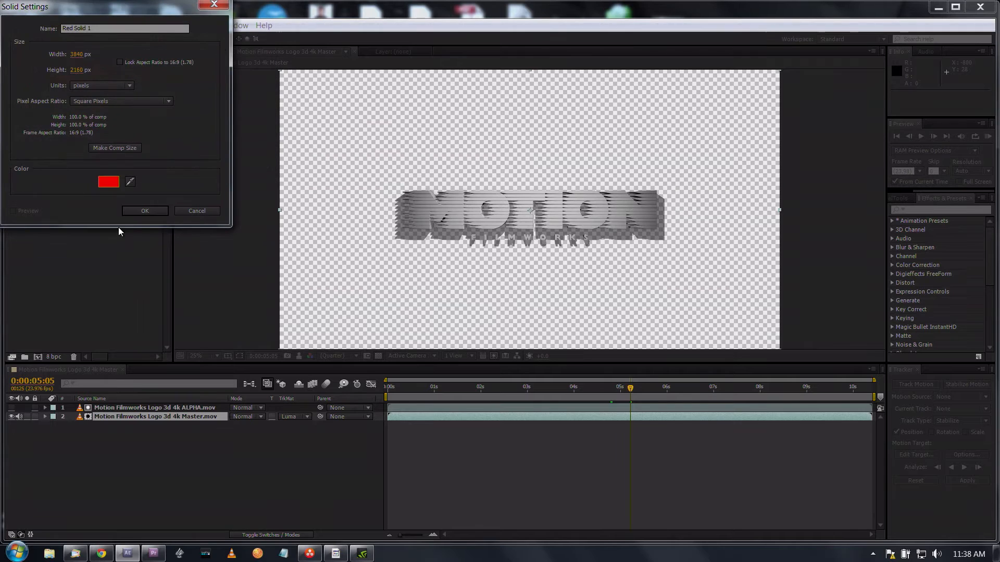
left_click(136, 208)
left_click_drag(141, 414, 138, 429)
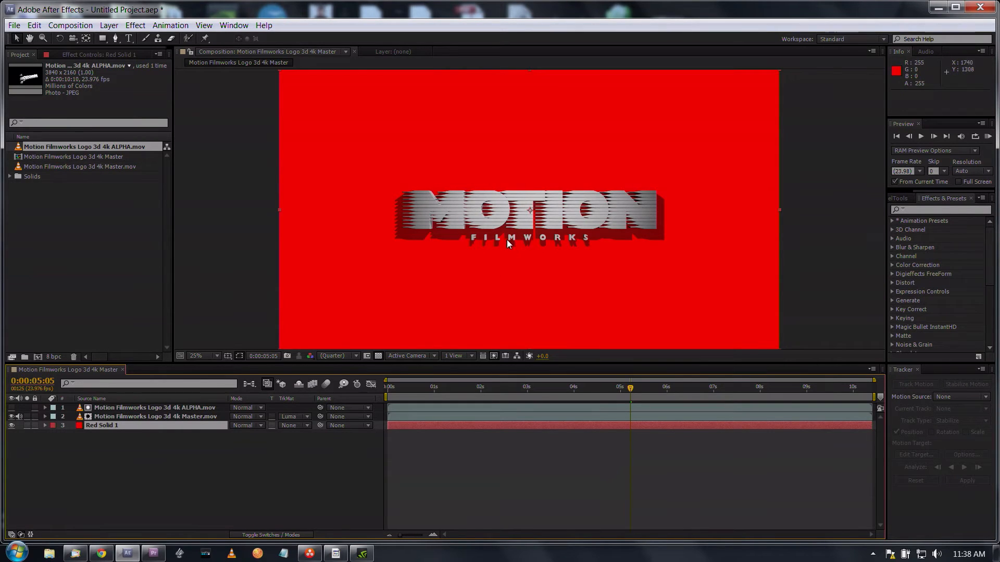
key("period")
key("period")
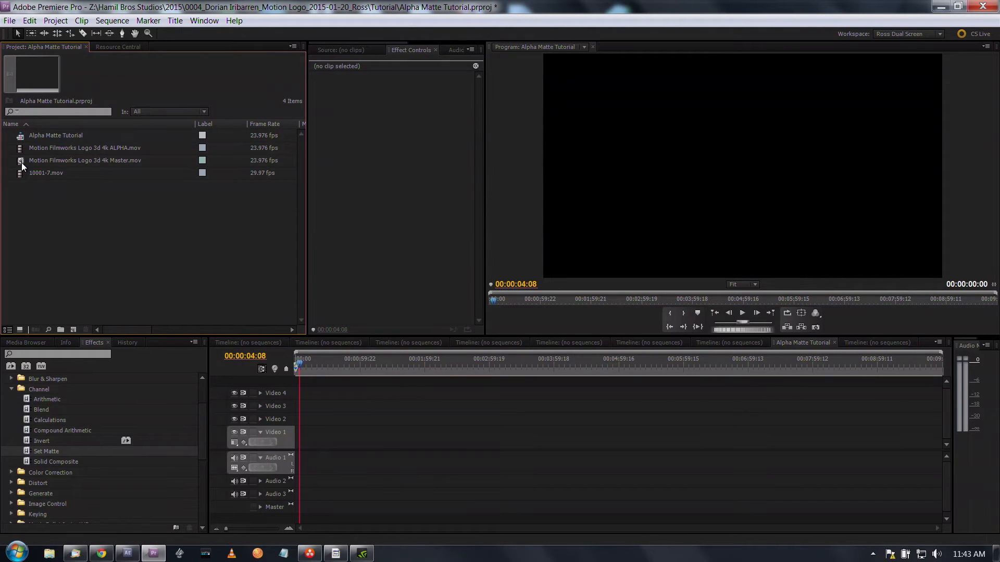
Step: In Premiere Pro, place Motion Filmworks Logo 3d 4k Master.mov at the start of Video 2 and scale it to the frame size
left_click_drag(21, 162, 277, 417)
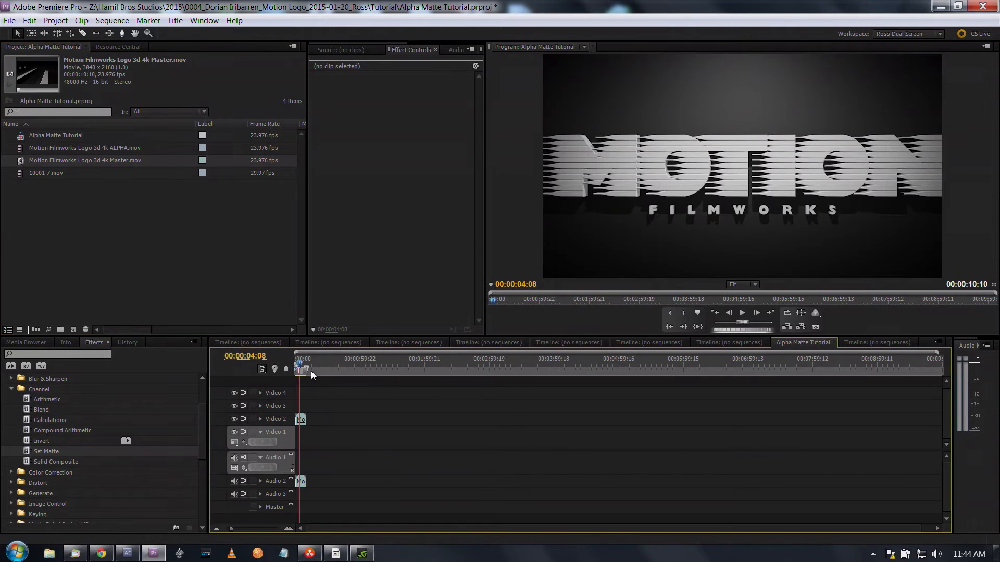
left_click_drag(307, 359, 297, 364)
right_click(301, 420)
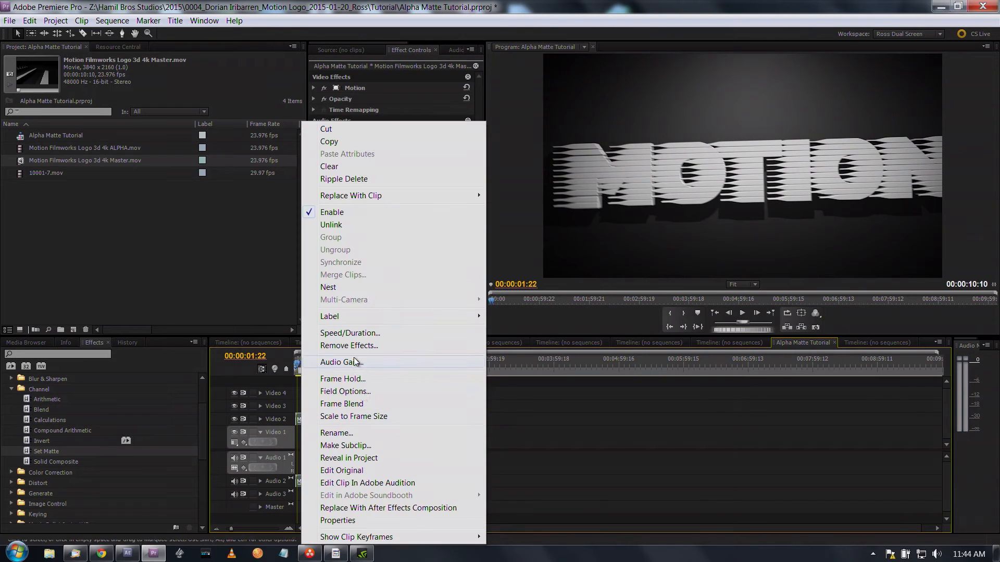
left_click(361, 416)
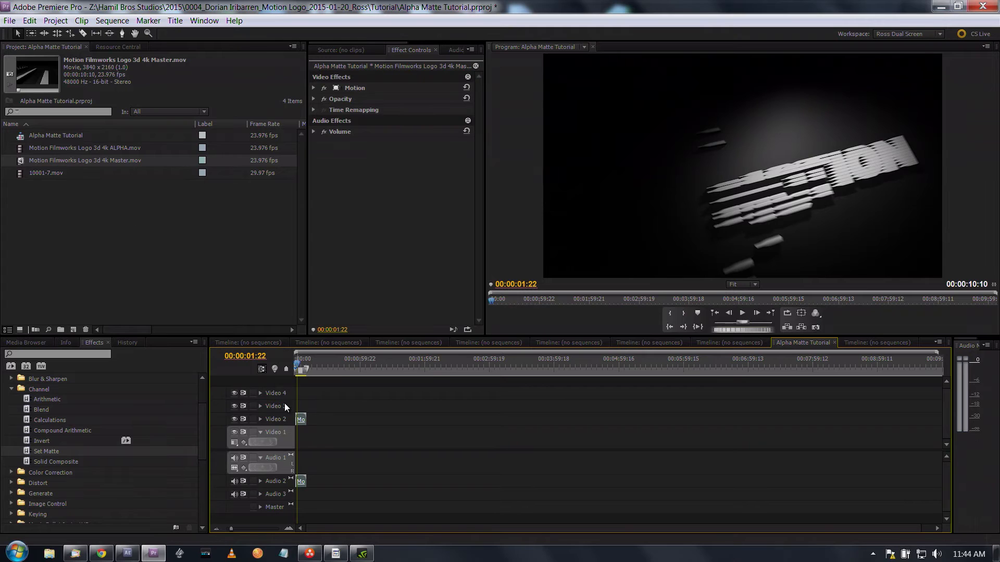
Step: Place Motion Filmworks Logo 3d 4k ALPHA.mov at the start of Video 3 and scale it to the frame size
left_click(19, 151)
left_click_drag(20, 151, 282, 405)
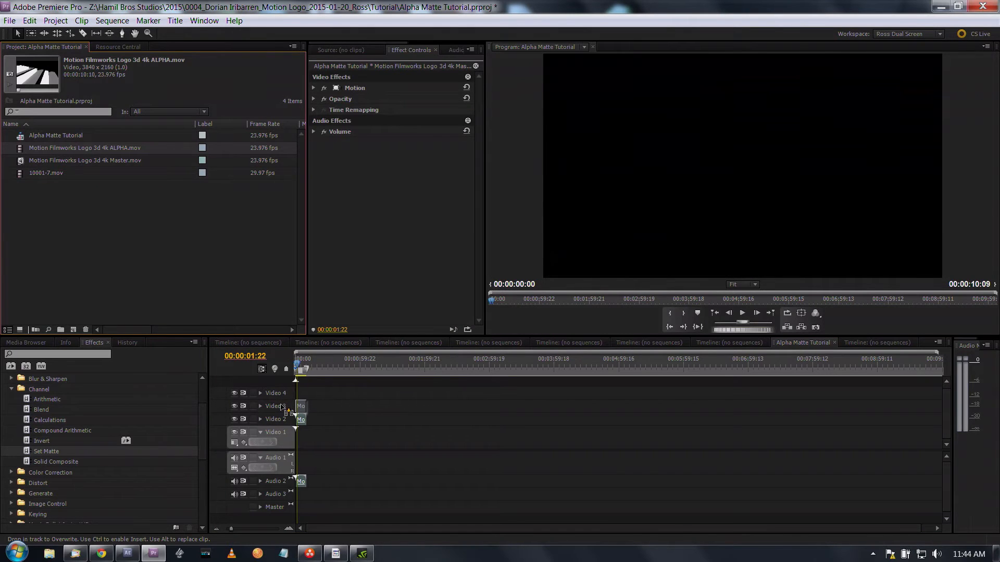
right_click(301, 407)
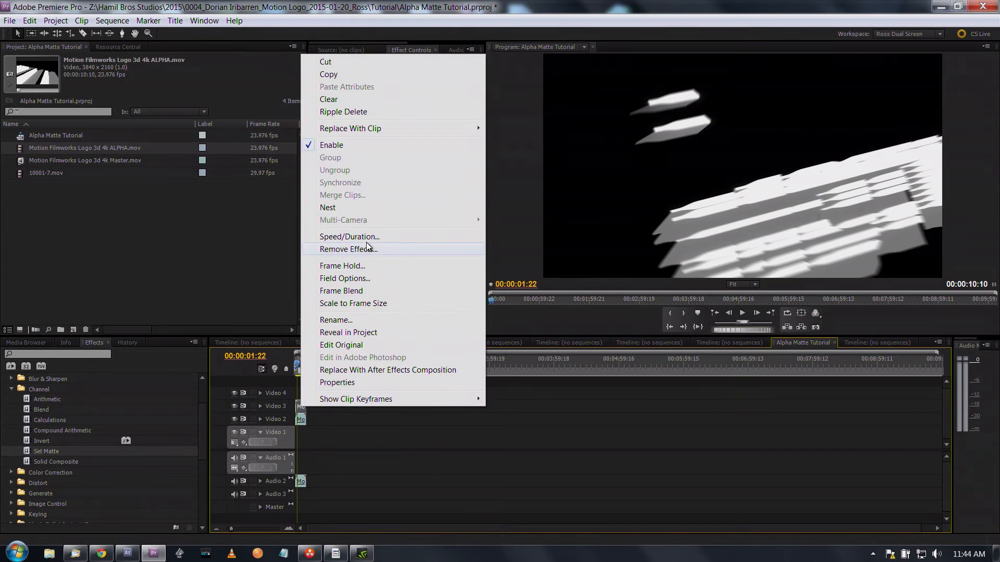
left_click(360, 304)
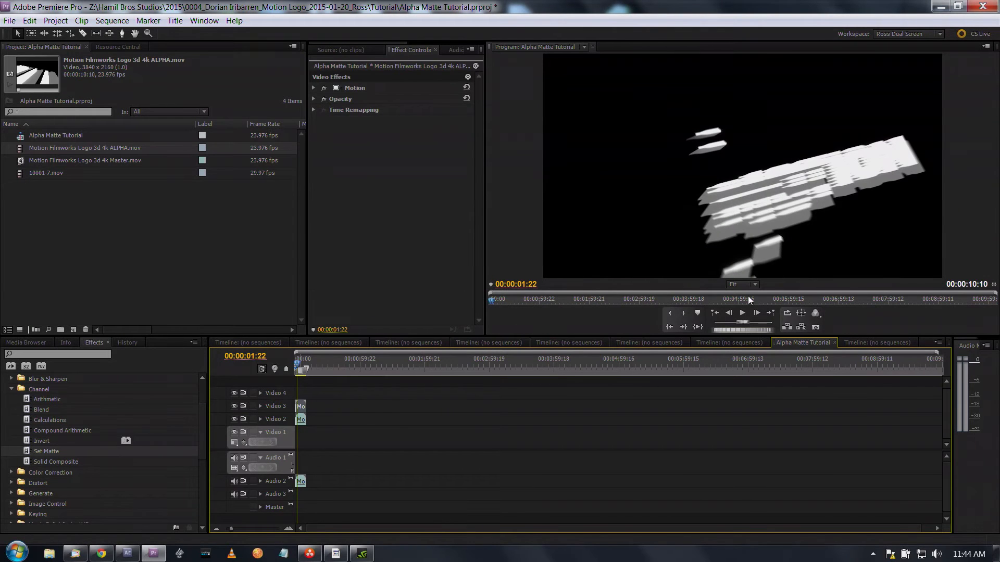
Step: Expand the Video 2 and Video 3 tracks and enlarge the time scale so the stacked logo clips fill the timeline
left_click(300, 419)
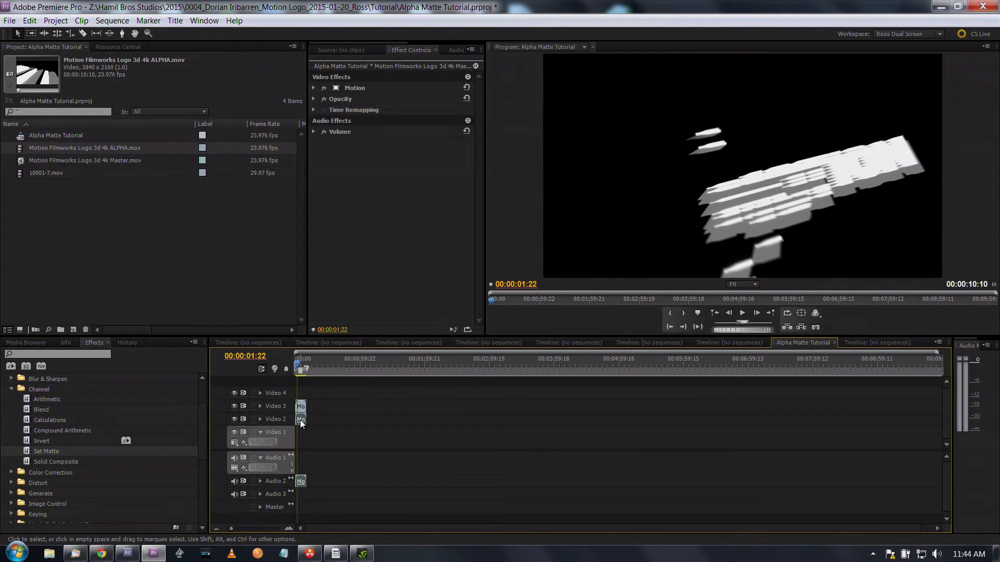
left_click(260, 419)
left_click(260, 395)
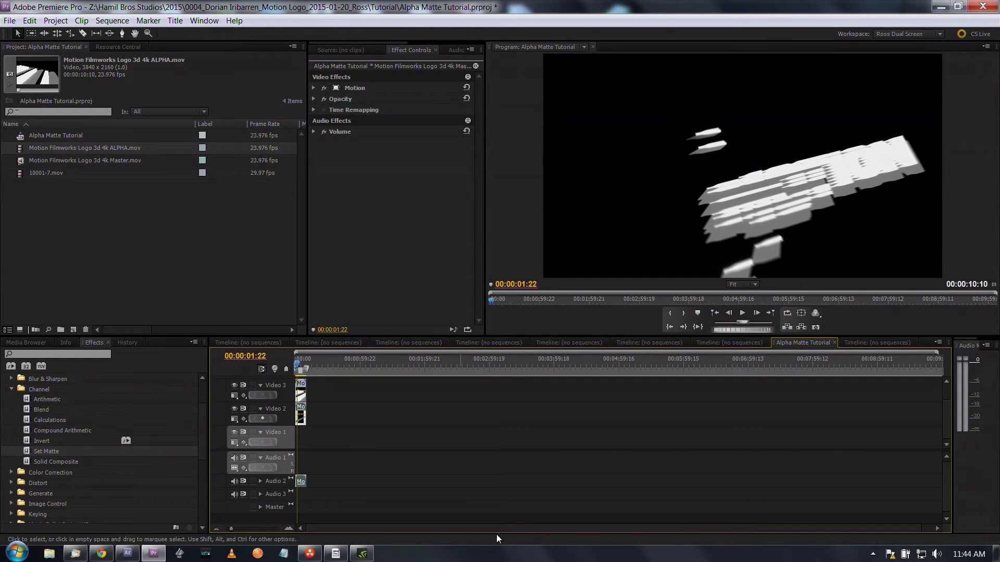
key("=")
key("=")
key("=")
key("=")
key("=")
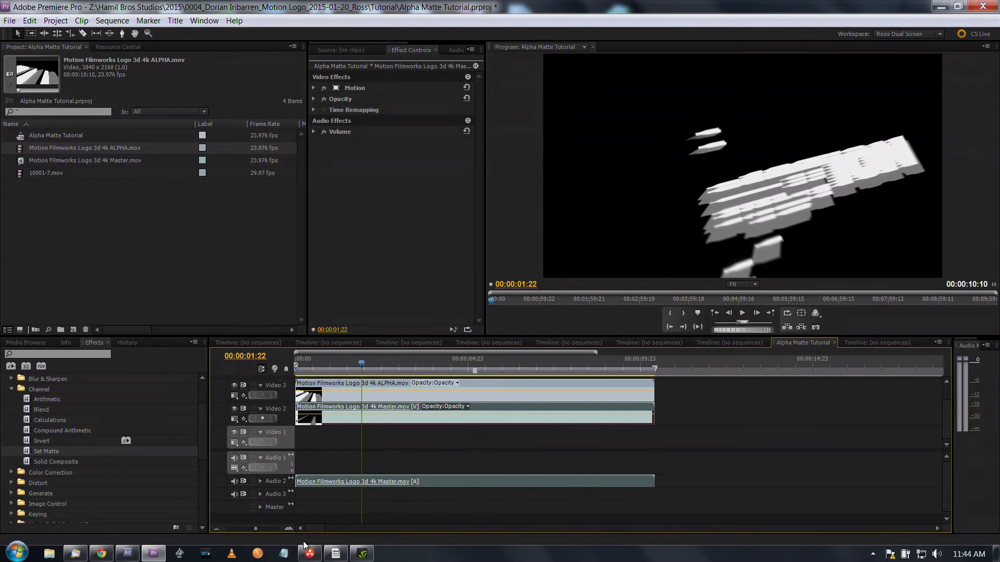
Step: At 00:00:04:18, compare the logo with and without the alpha clip, leaving the Video 3 track output off
left_click_drag(363, 361, 458, 358)
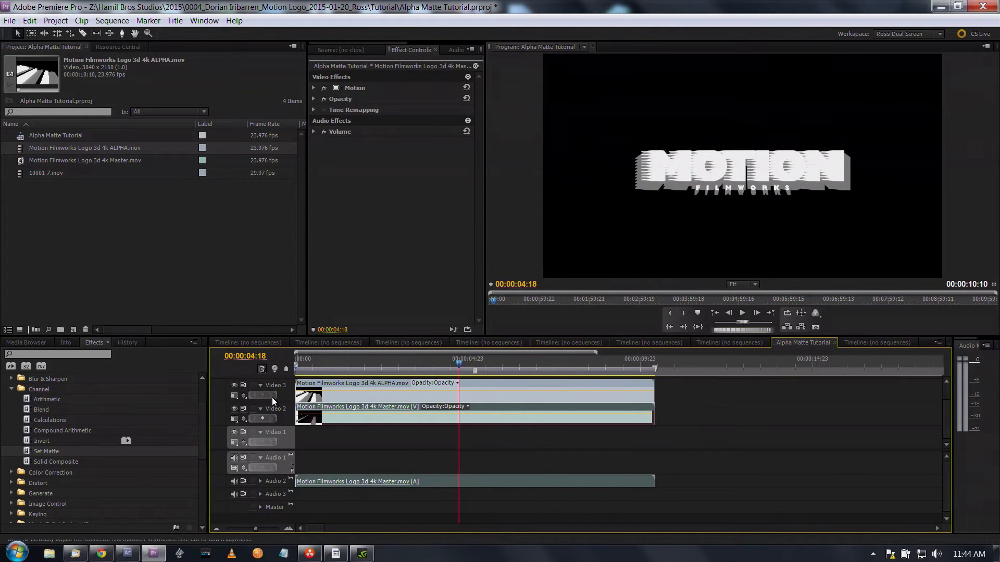
left_click(233, 386)
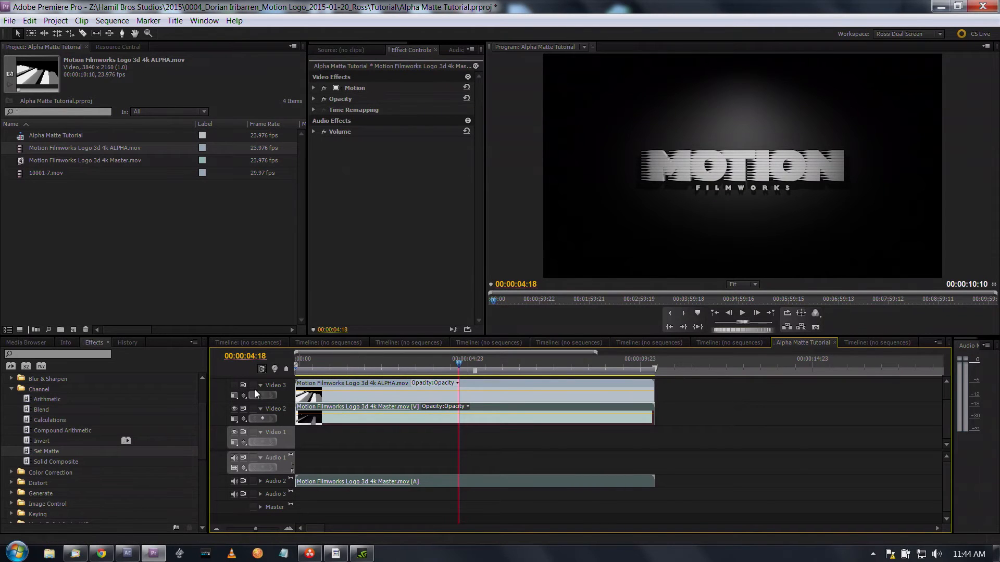
left_click(234, 385)
left_click(233, 386)
Step: Apply the Set Matte channel effect to the Motion Filmworks Logo 3d 4k Master.mov clip on Video 2
left_click(12, 389)
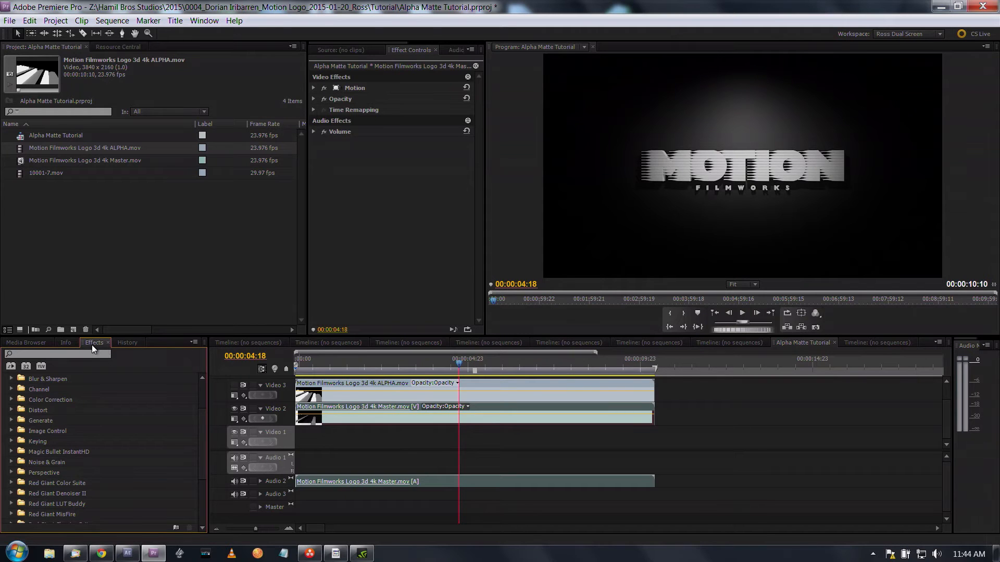
left_click(11, 390)
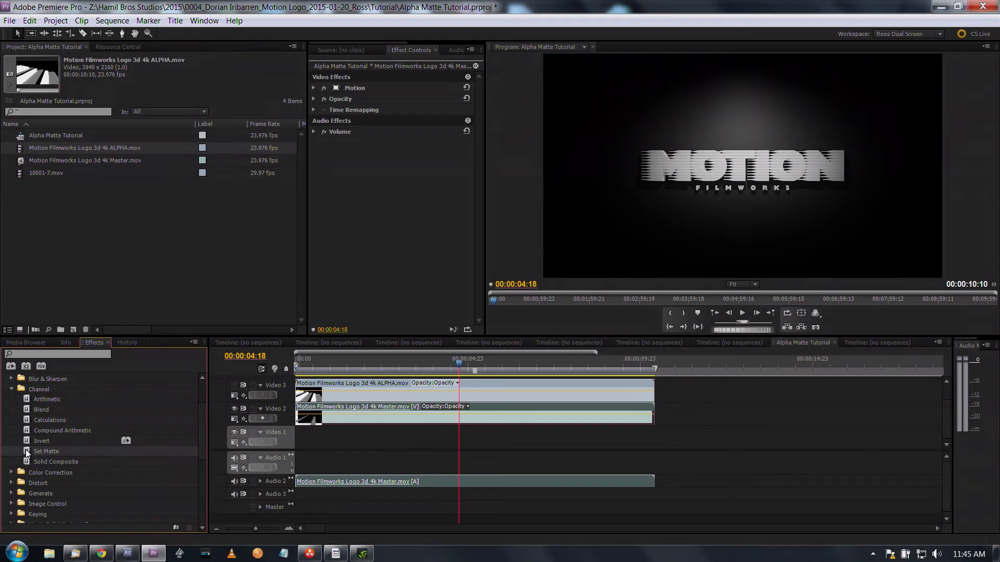
left_click_drag(26, 451, 324, 415)
Step: Configure Set Matte to use Luminance as the matte, taken from Video 3, and check the logo at 00:00:01:01 and around 00:00:05:07
left_click_drag(455, 360, 331, 358)
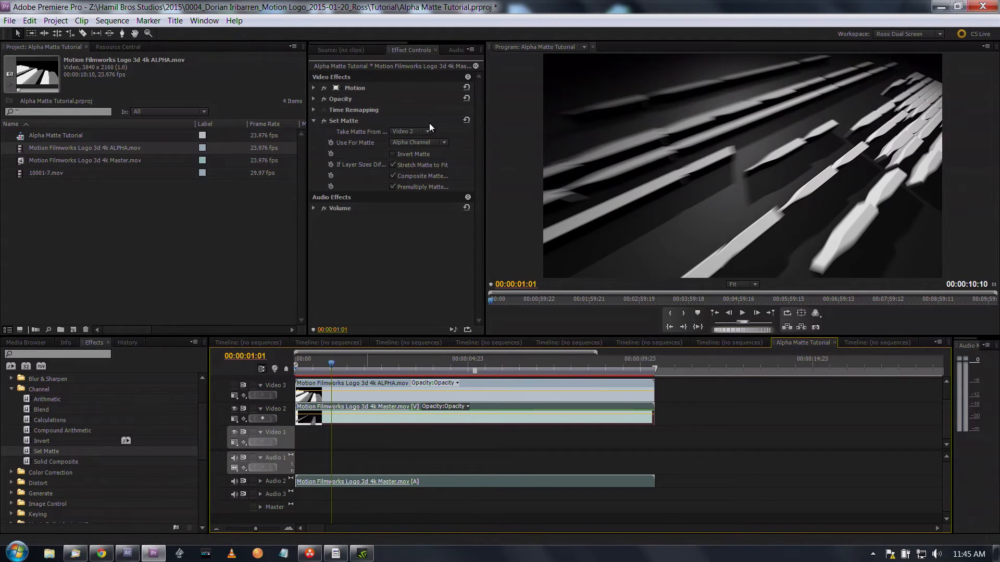
left_click(353, 122)
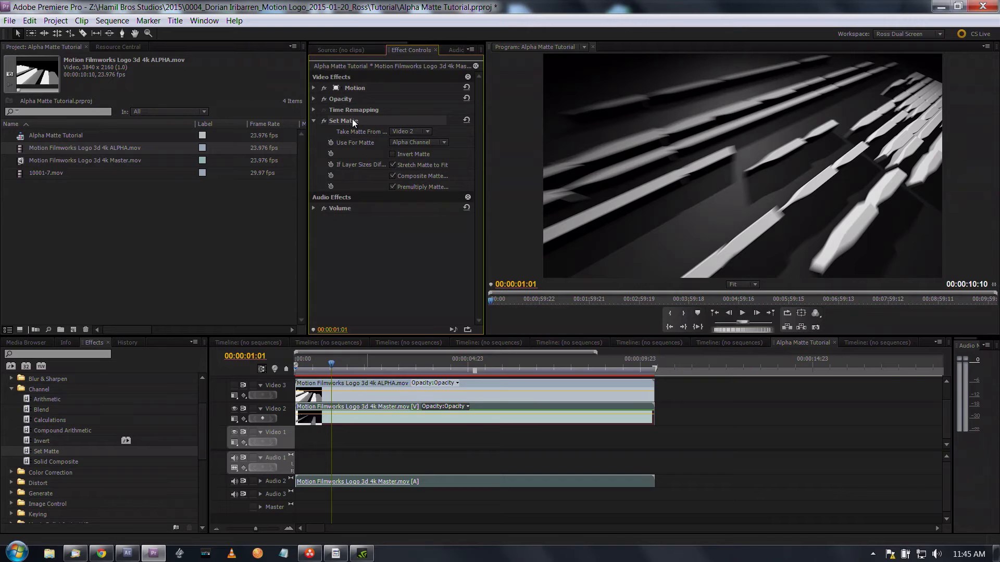
left_click(444, 142)
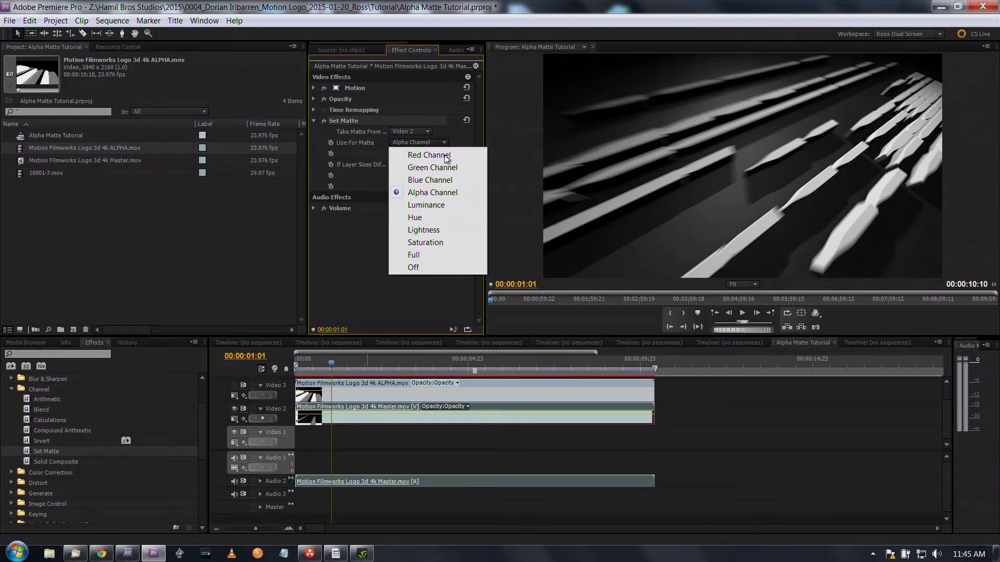
left_click(436, 209)
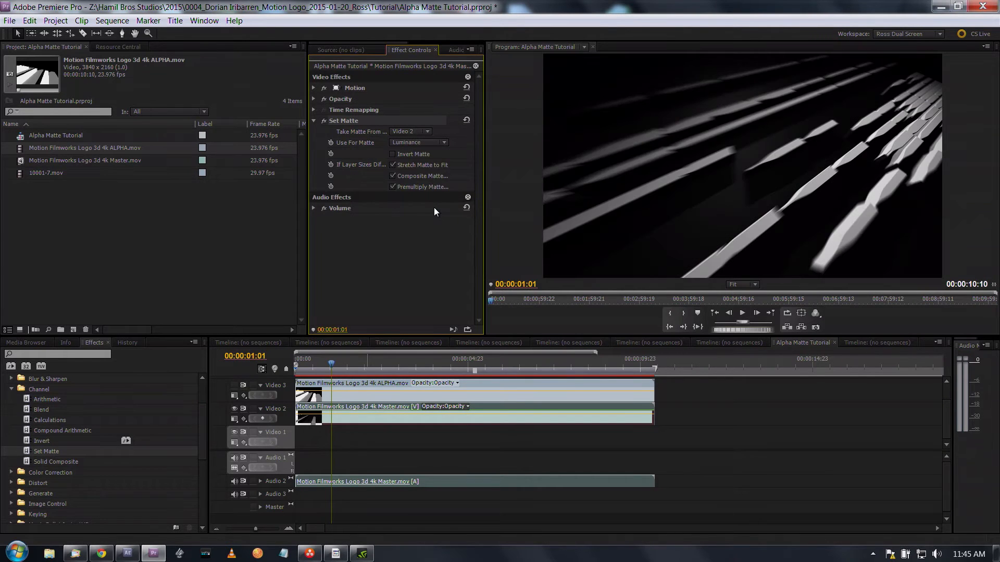
left_click(427, 132)
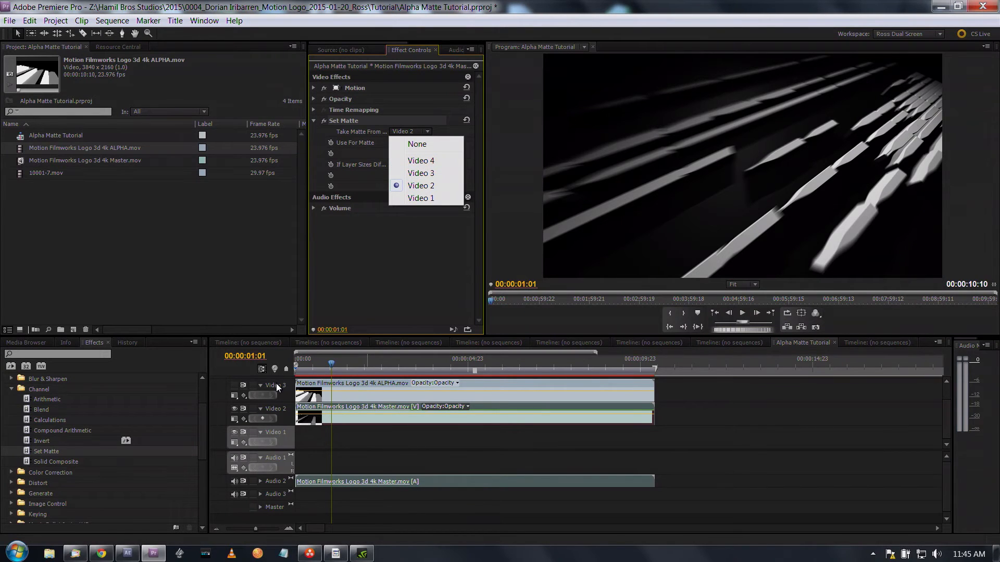
left_click(428, 176)
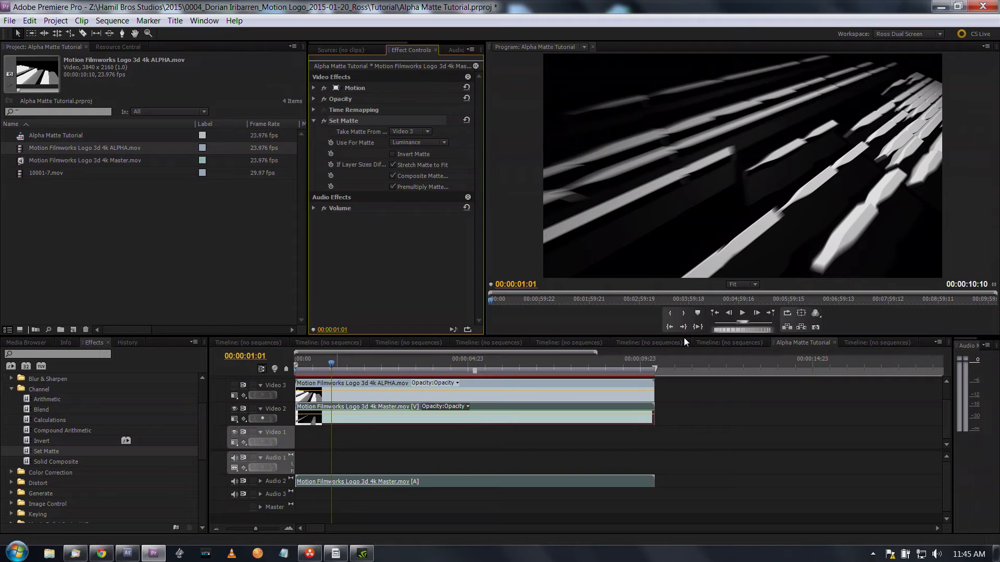
left_click(479, 371)
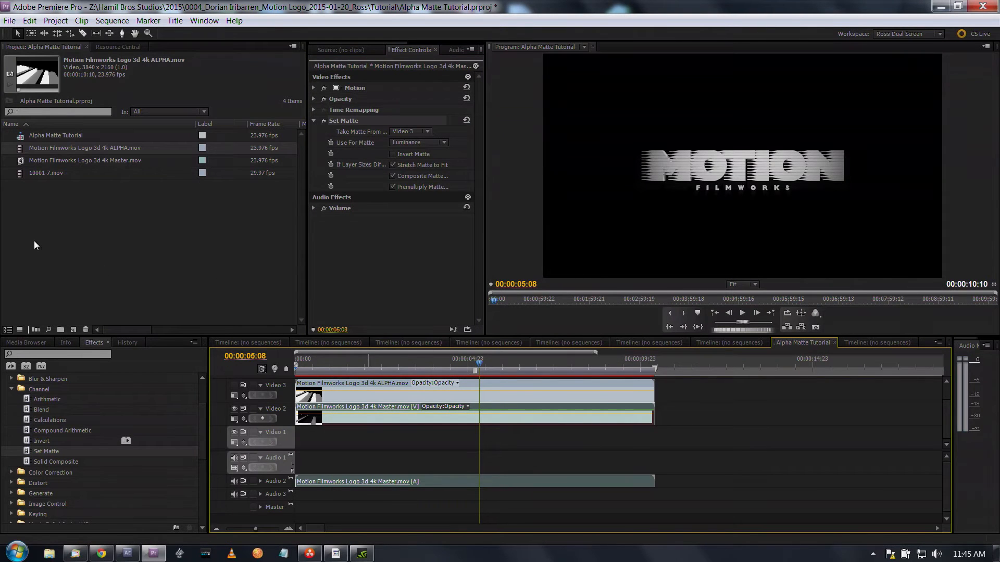
left_click_drag(479, 361, 475, 362)
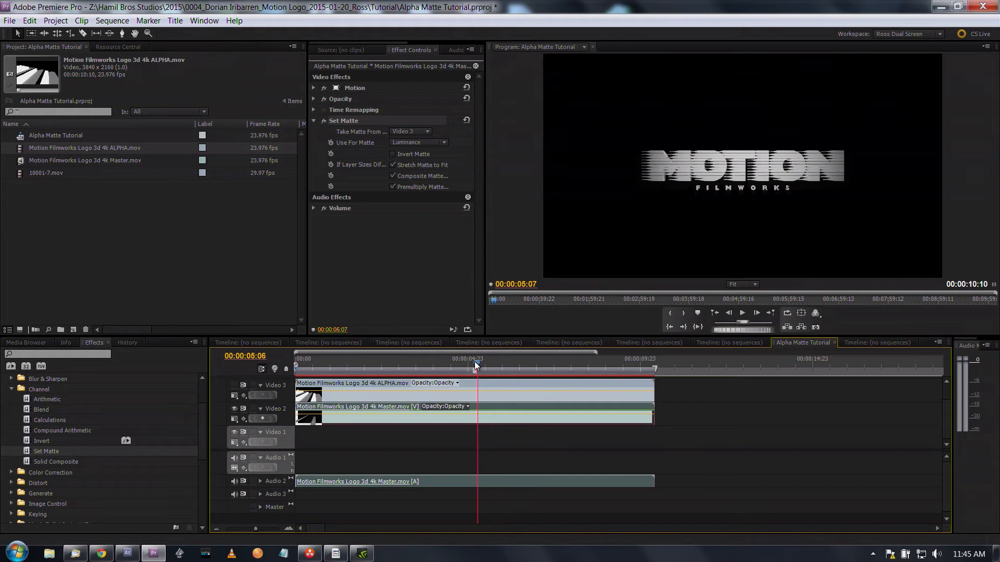